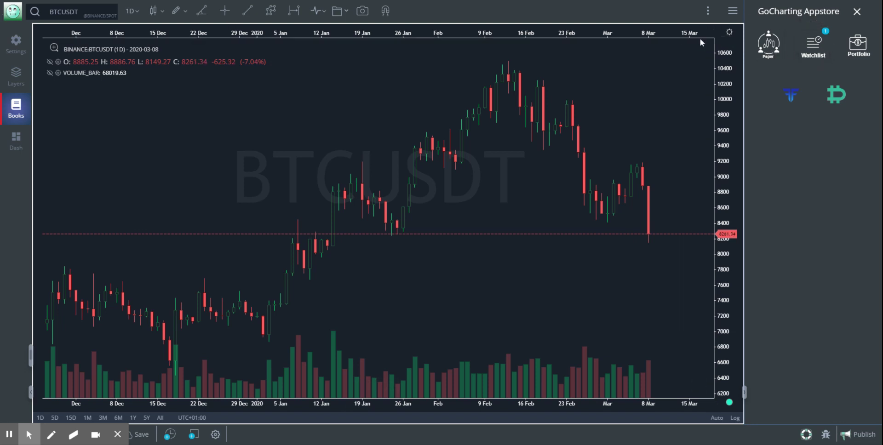
# - Open the test watchlist and add Coinbase's BTCUSD to it
pyautogui.click(819, 53)
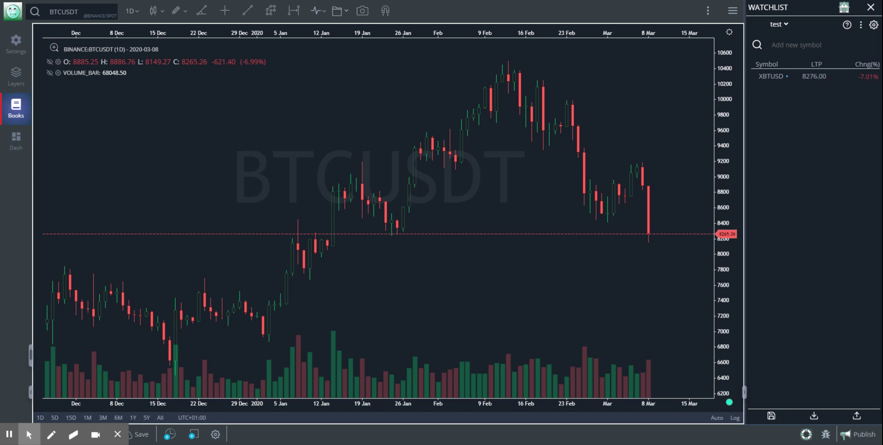
pyautogui.click(815, 45)
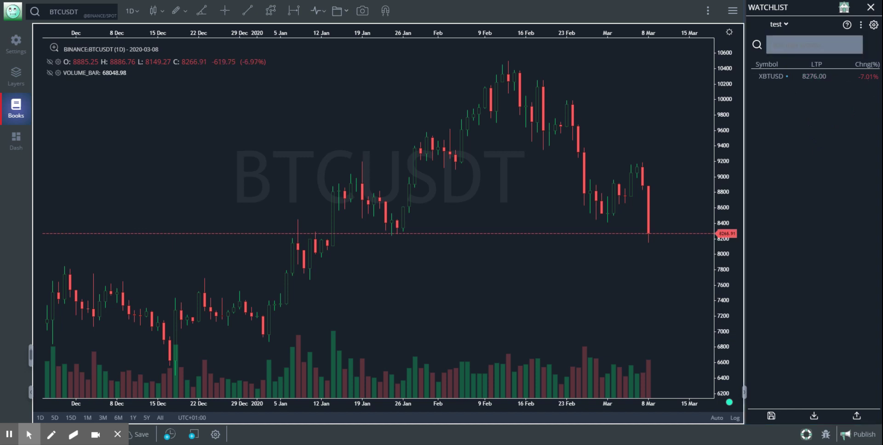
pyautogui.write('BTCUSD')
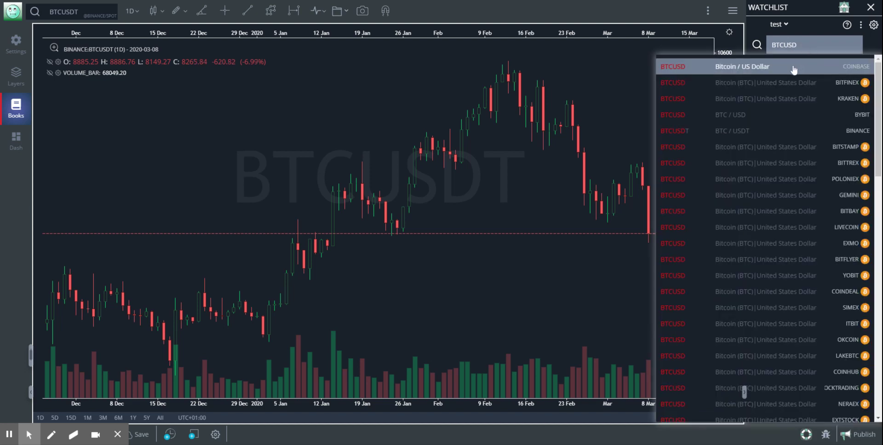
pyautogui.click(794, 69)
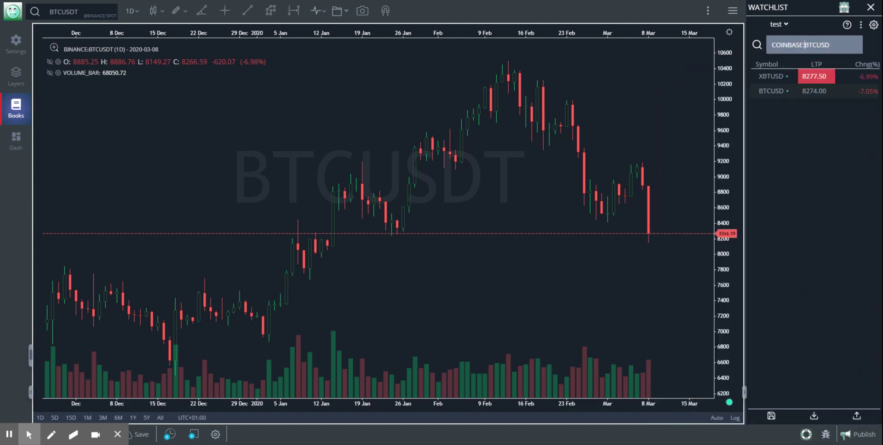
# - Add Binance's BTCUSDT to the watchlist as a third symbol
pyautogui.moveTo(831, 45); pyautogui.dragTo(769, 45)
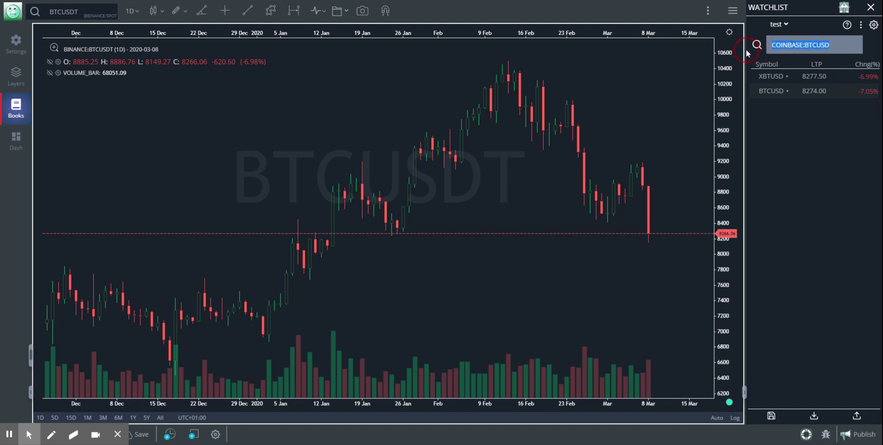
pyautogui.write('BTCUSDT')
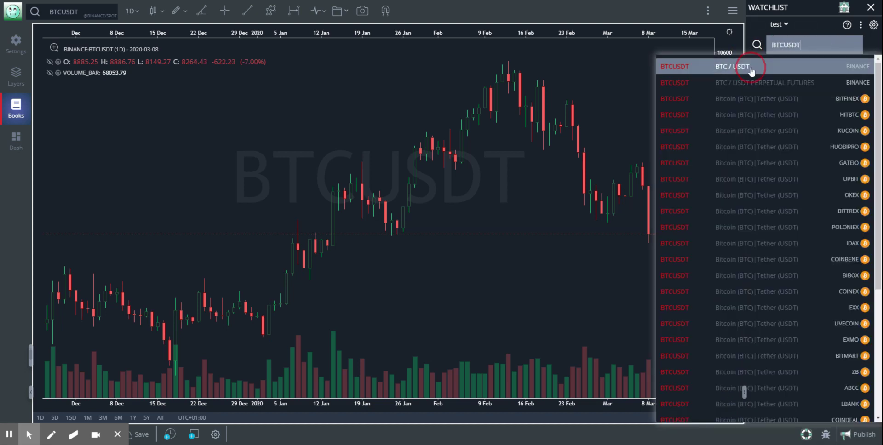
pyautogui.click(751, 67)
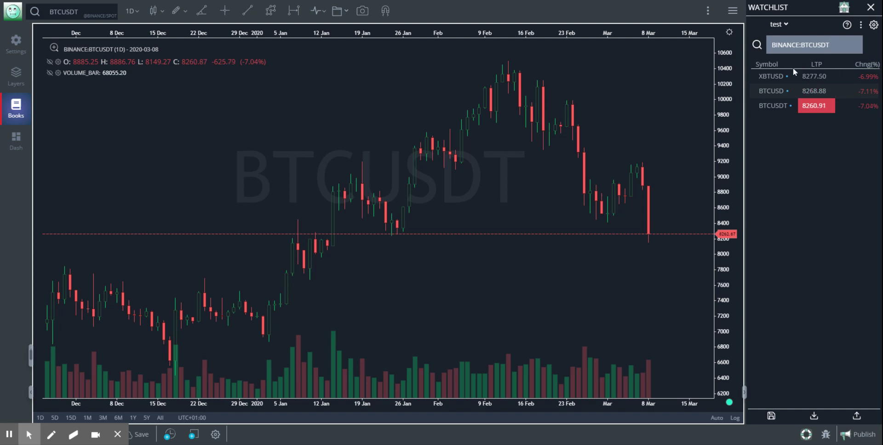
# - Sort by Chng(%), briefly show the Open column, then switch back to Chng(%)
pyautogui.click(867, 65)
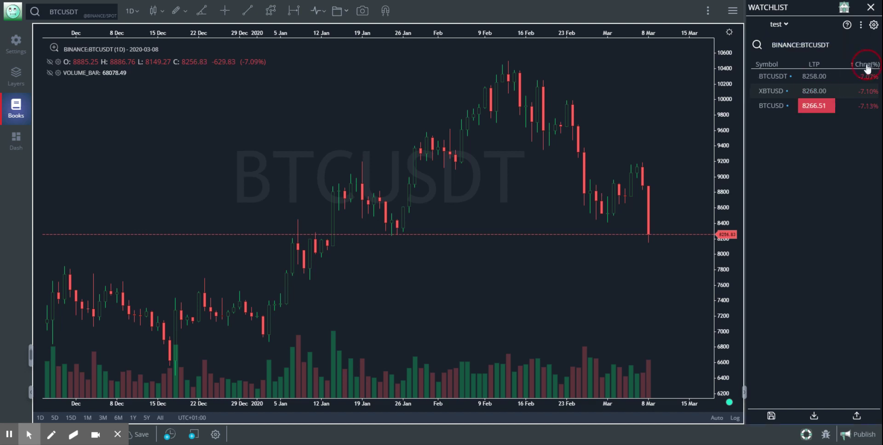
pyautogui.click(863, 26)
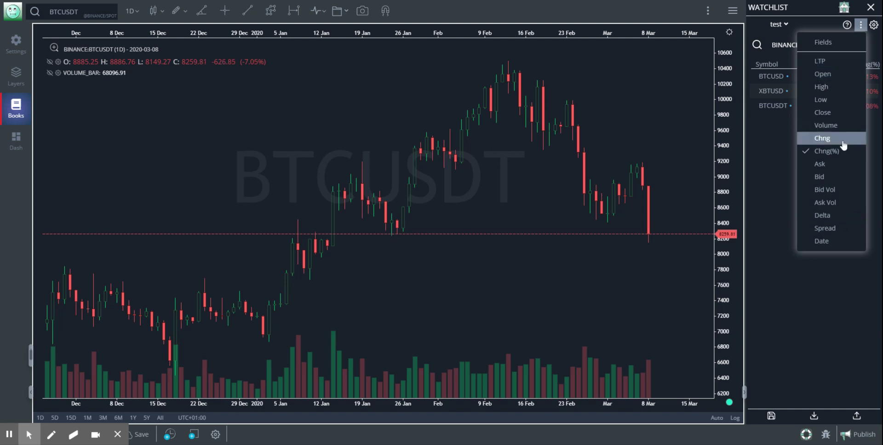
pyautogui.click(835, 75)
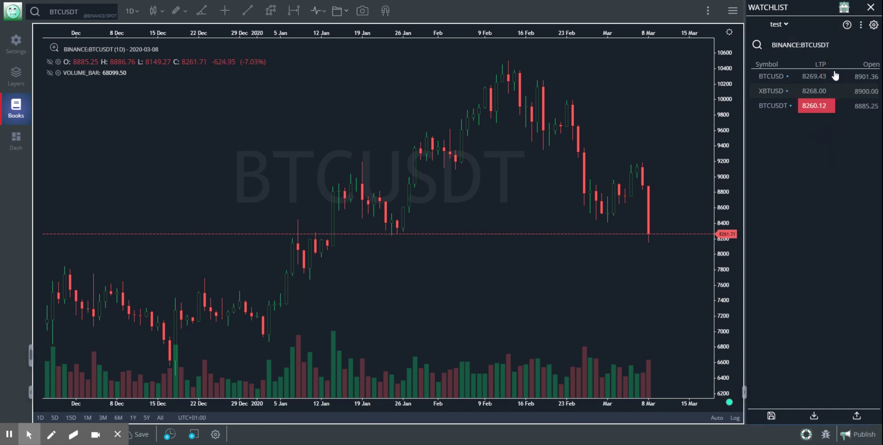
pyautogui.click(860, 25)
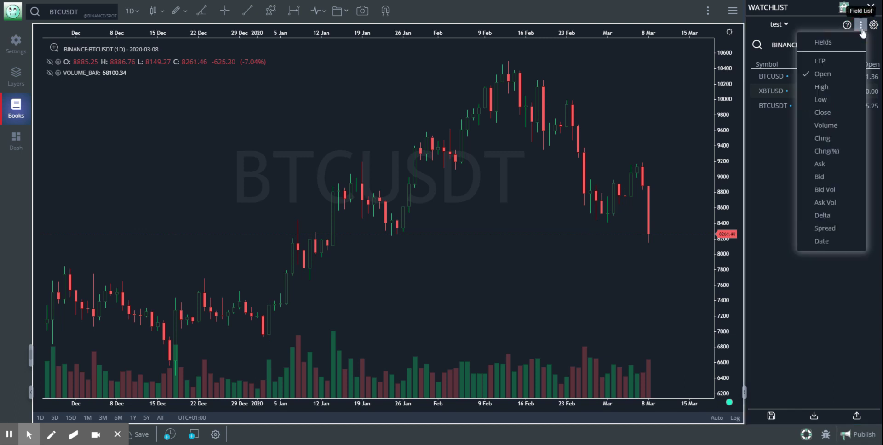
pyautogui.click(834, 153)
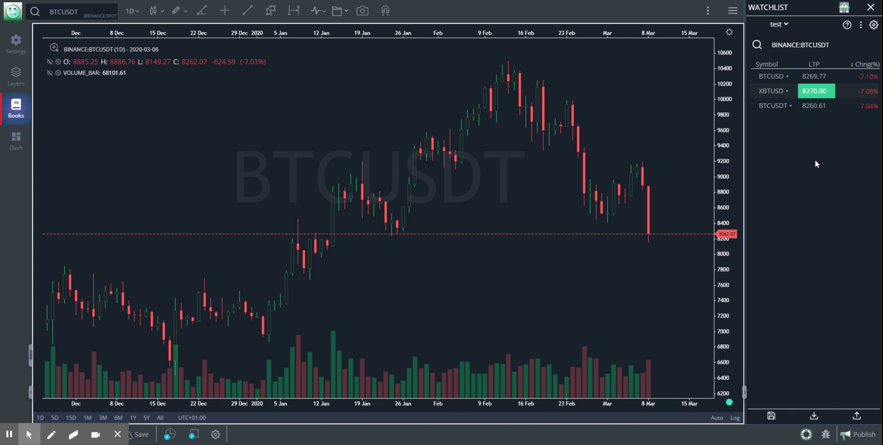
# - Flag the BINANCE:BTCUSDT row, then delete it from the watchlist via its context menu
pyautogui.click(755, 106)
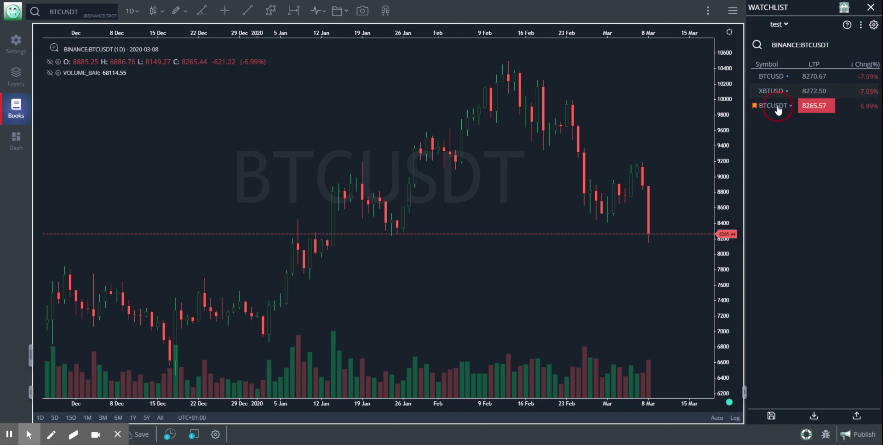
pyautogui.rightClick(778, 109)
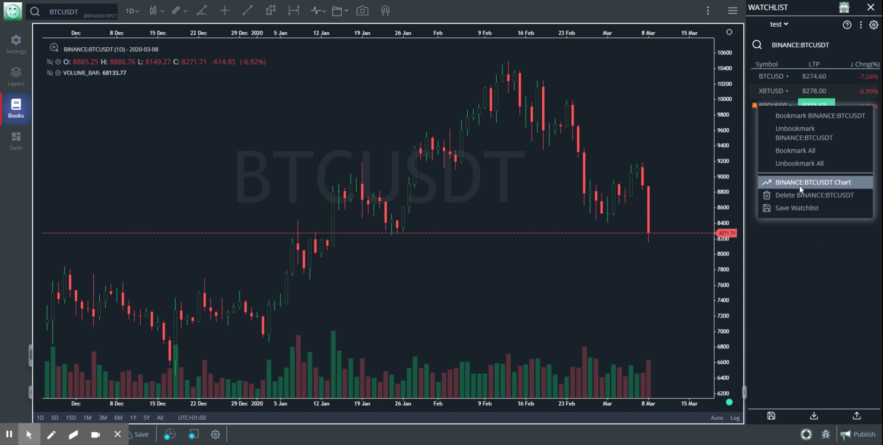
pyautogui.click(801, 196)
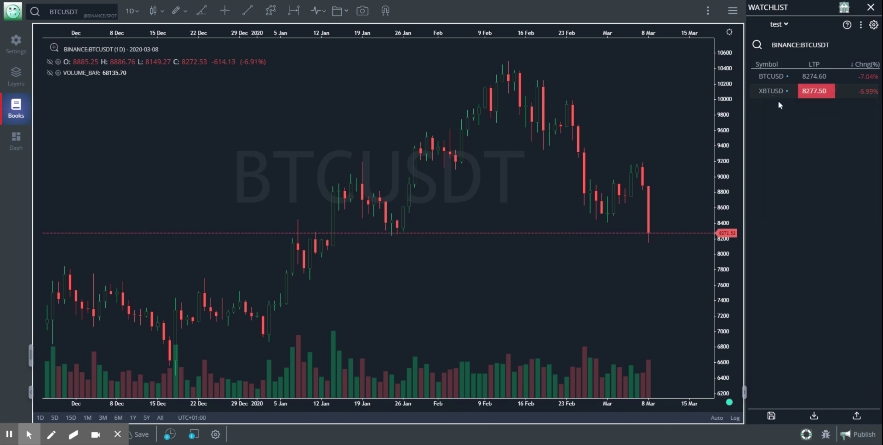
# - Save the test watchlist, cancel a new-watchlist dialog, and reopen the watchlist actions list
pyautogui.click(786, 24)
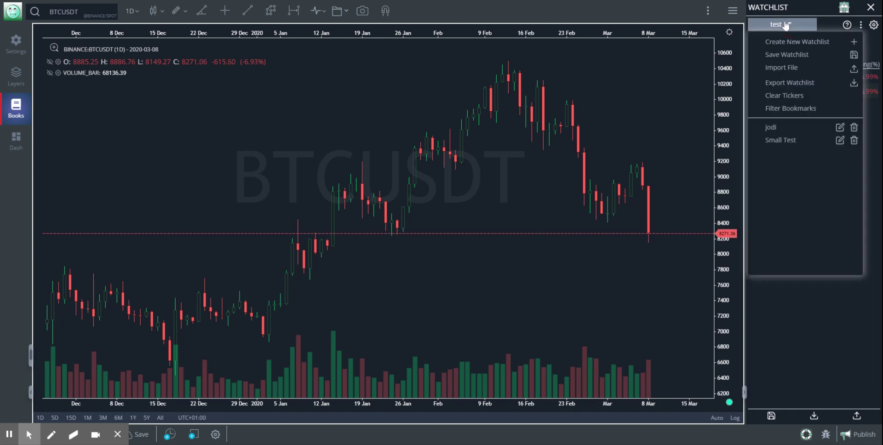
pyautogui.click(792, 58)
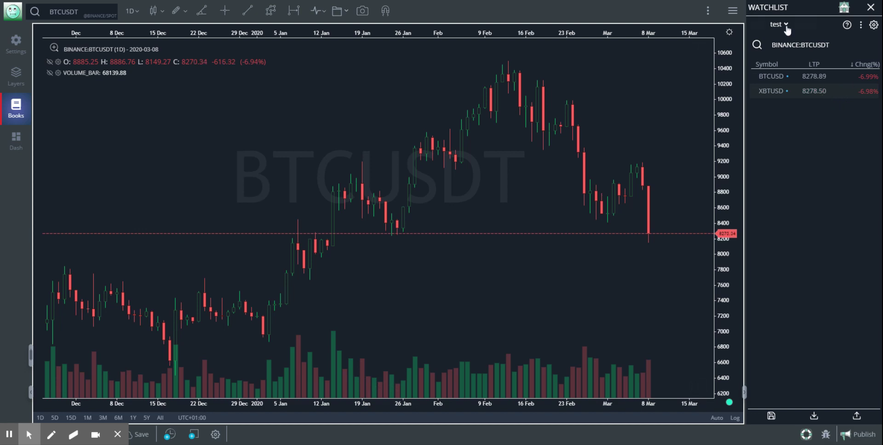
pyautogui.click(788, 27)
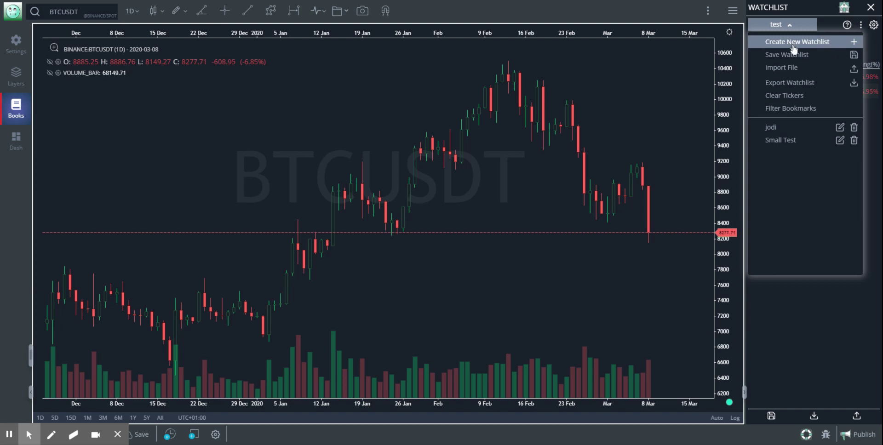
pyautogui.click(793, 43)
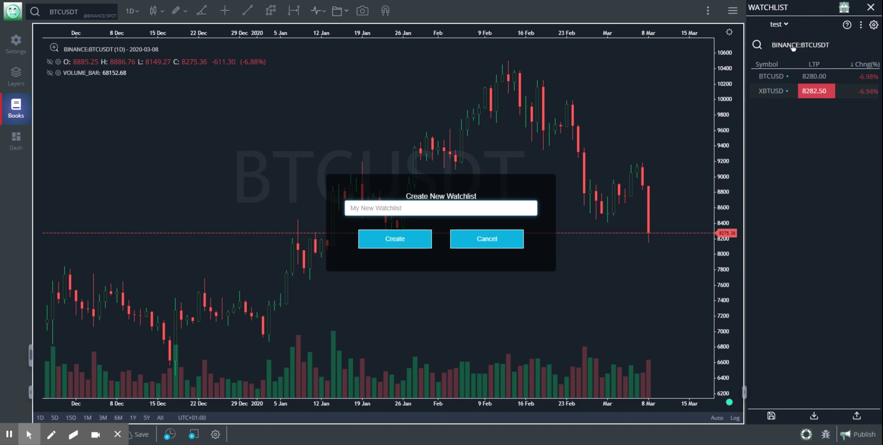
pyautogui.click(518, 246)
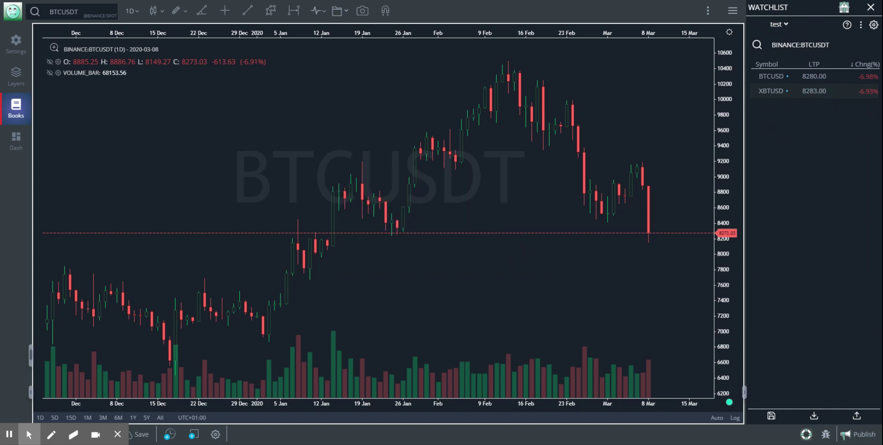
pyautogui.click(779, 25)
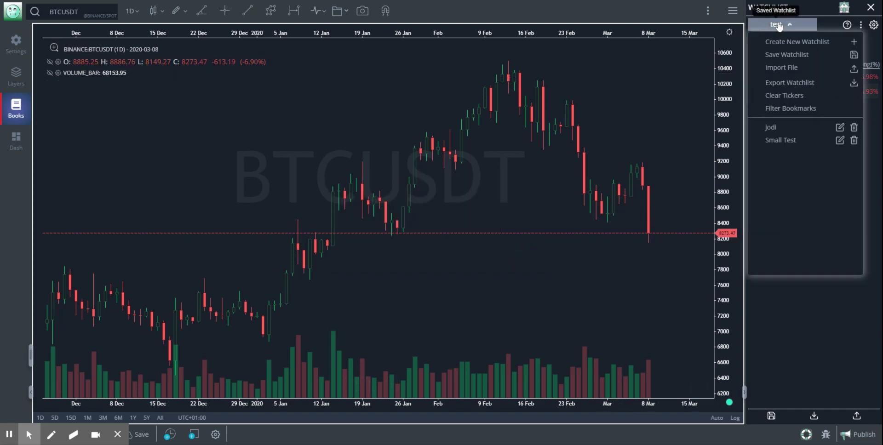
# - Choose Export Watchlist from the test watchlist's actions list
pyautogui.click(790, 84)
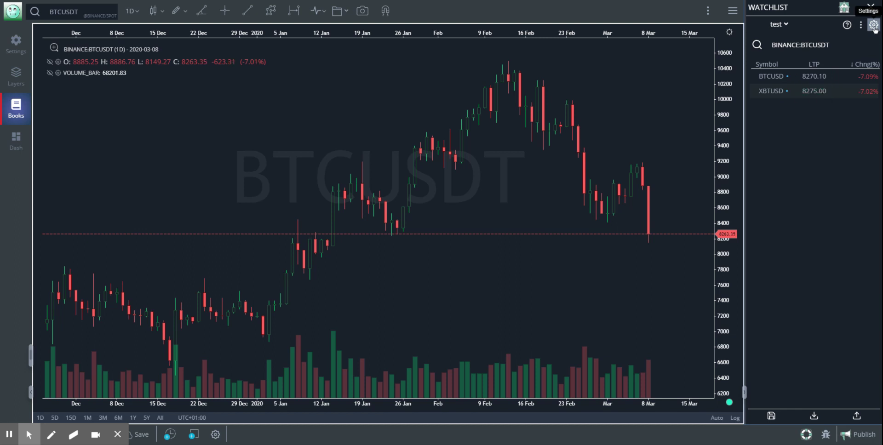
# - Switch the watchlist to the Compact view and move BITMEX:XBTUSD below COINBASE:BTCUSD
pyautogui.click(874, 26)
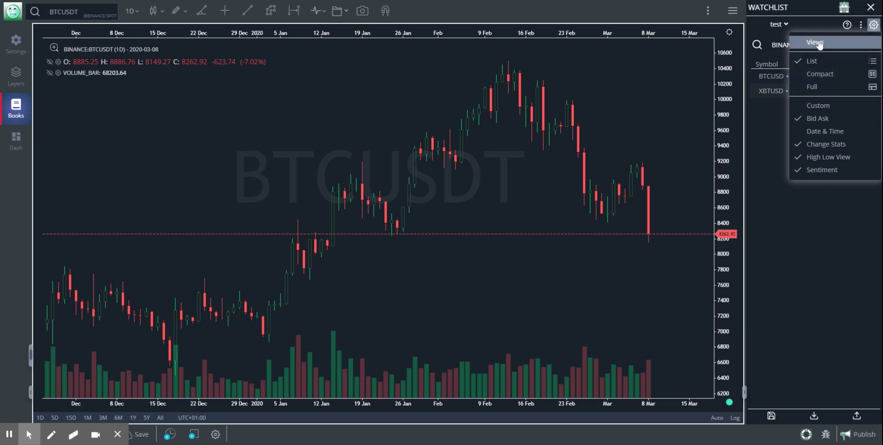
pyautogui.click(765, 91)
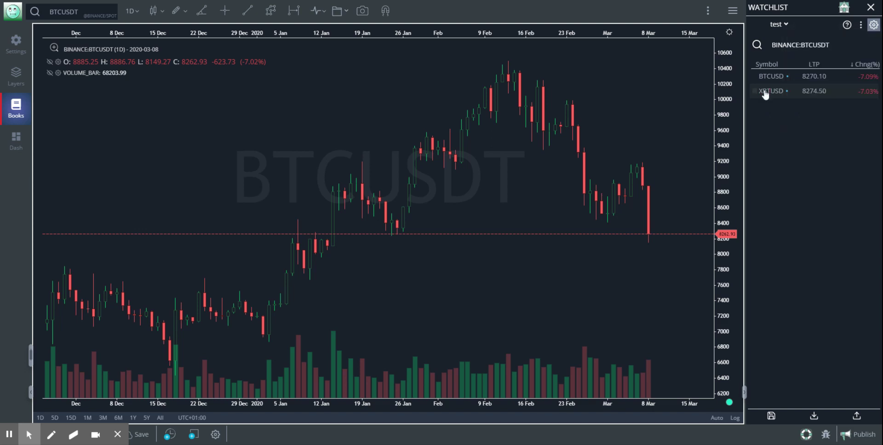
pyautogui.click(871, 27)
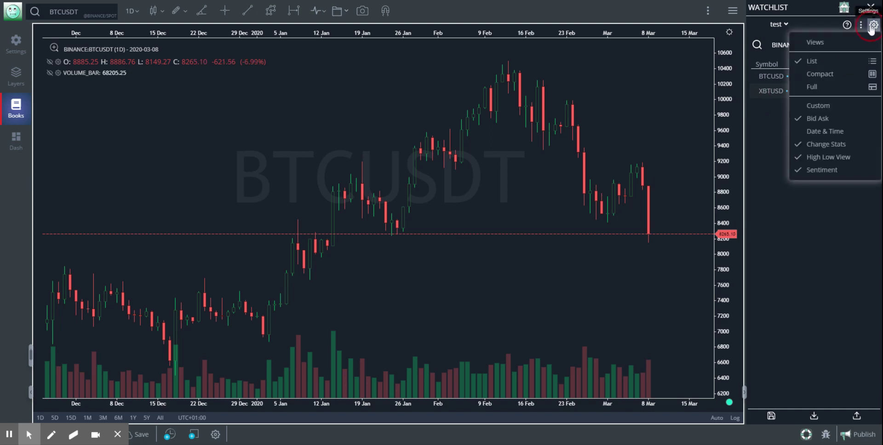
pyautogui.click(818, 76)
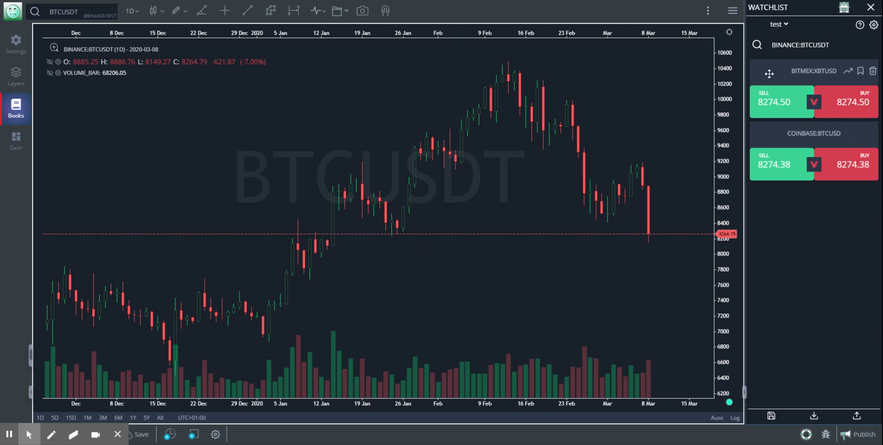
pyautogui.moveTo(769, 74); pyautogui.dragTo(779, 153)
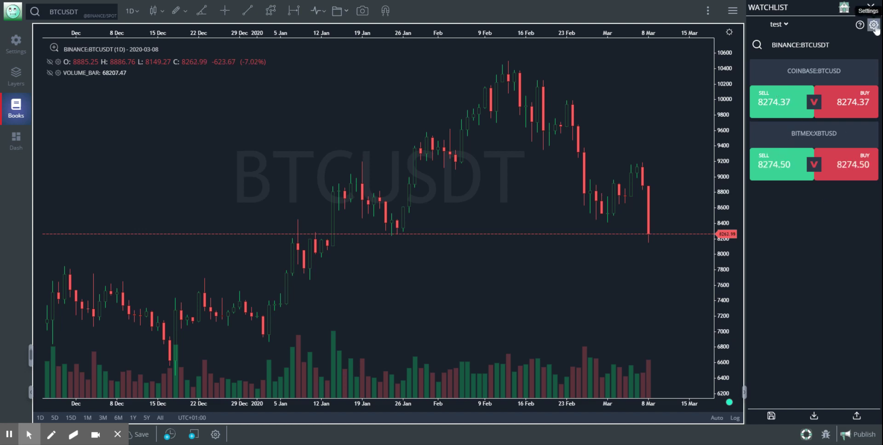
# - Choose the Full view in the watchlist Settings menu, then reopen that menu
pyautogui.click(874, 26)
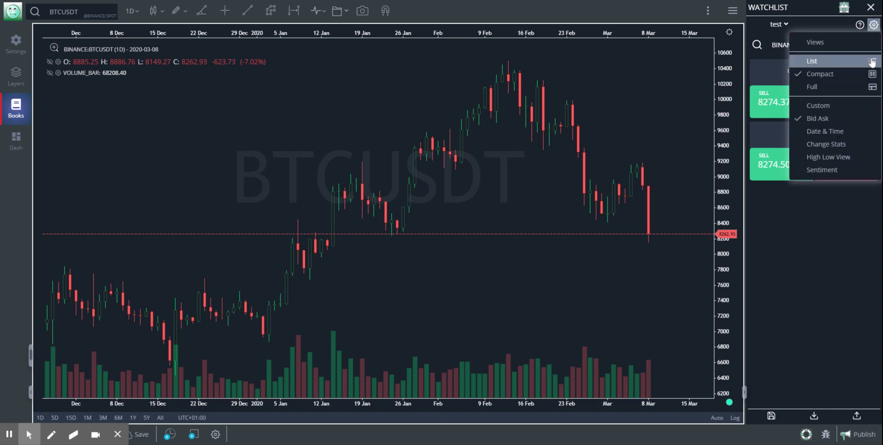
pyautogui.click(822, 88)
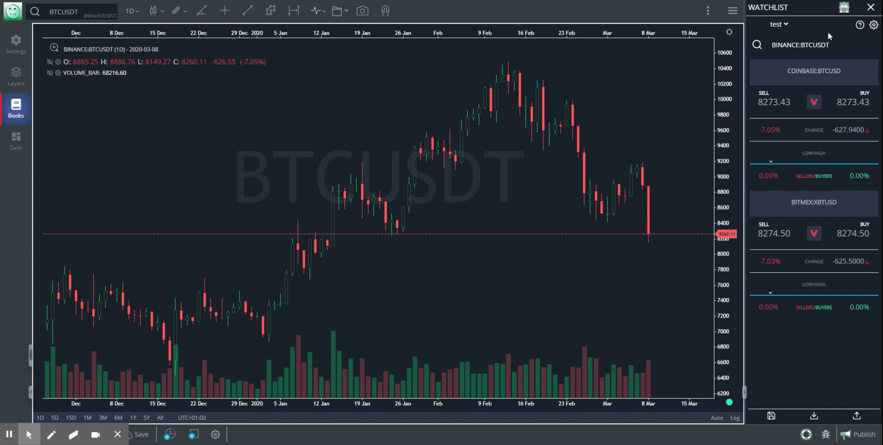
pyautogui.click(873, 26)
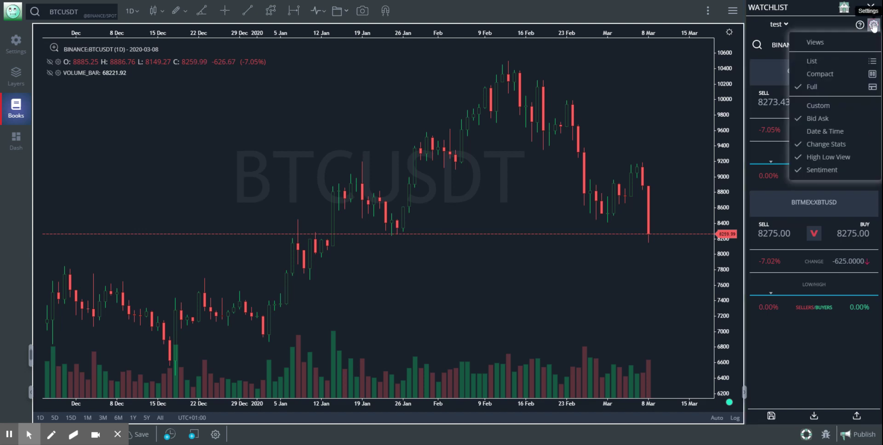
# - Choose the List view to show BTCUSD and XBTUSD with LTP and Chng(%) columns
pyautogui.click(811, 65)
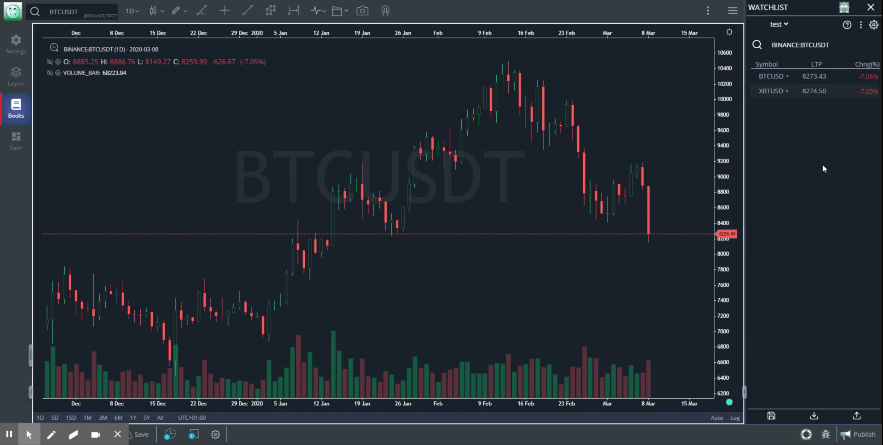